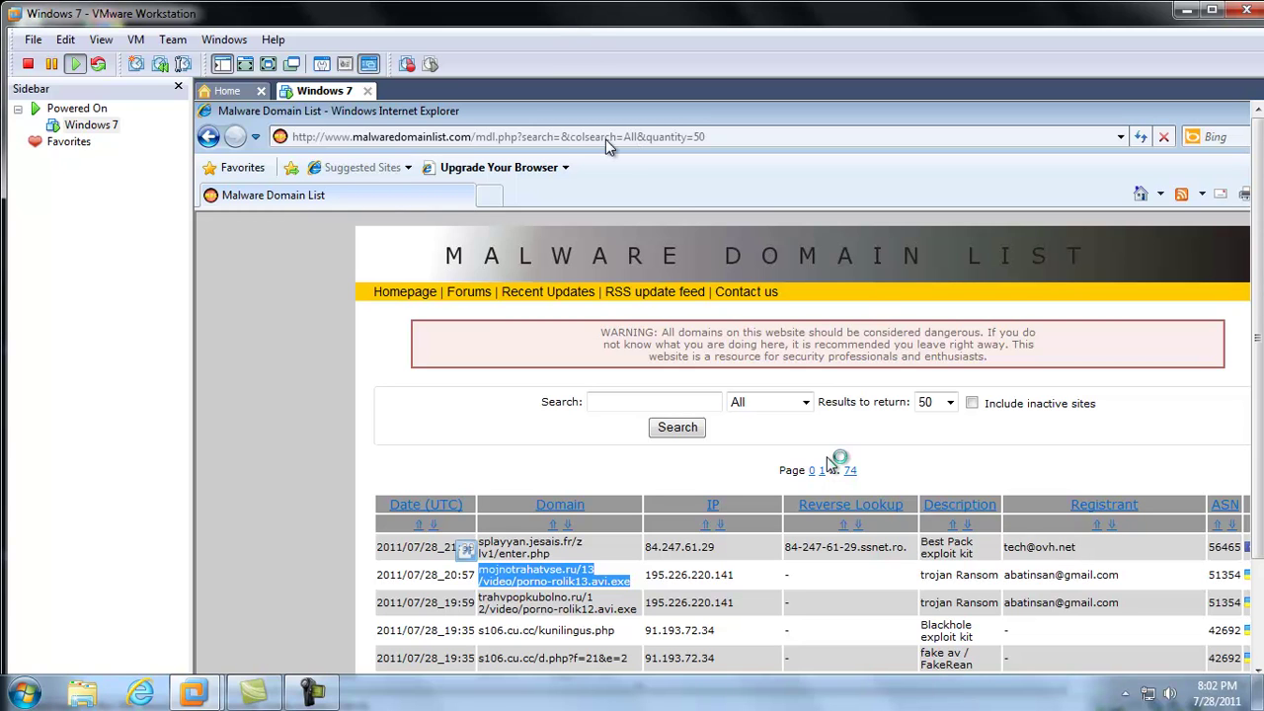
- Select the mojnotrahatvse.ru porno-rolik13.avi.exe address, then switch the Windows 7 VM to full screen
{"action": "left_click", "coordinate": [629, 579]}
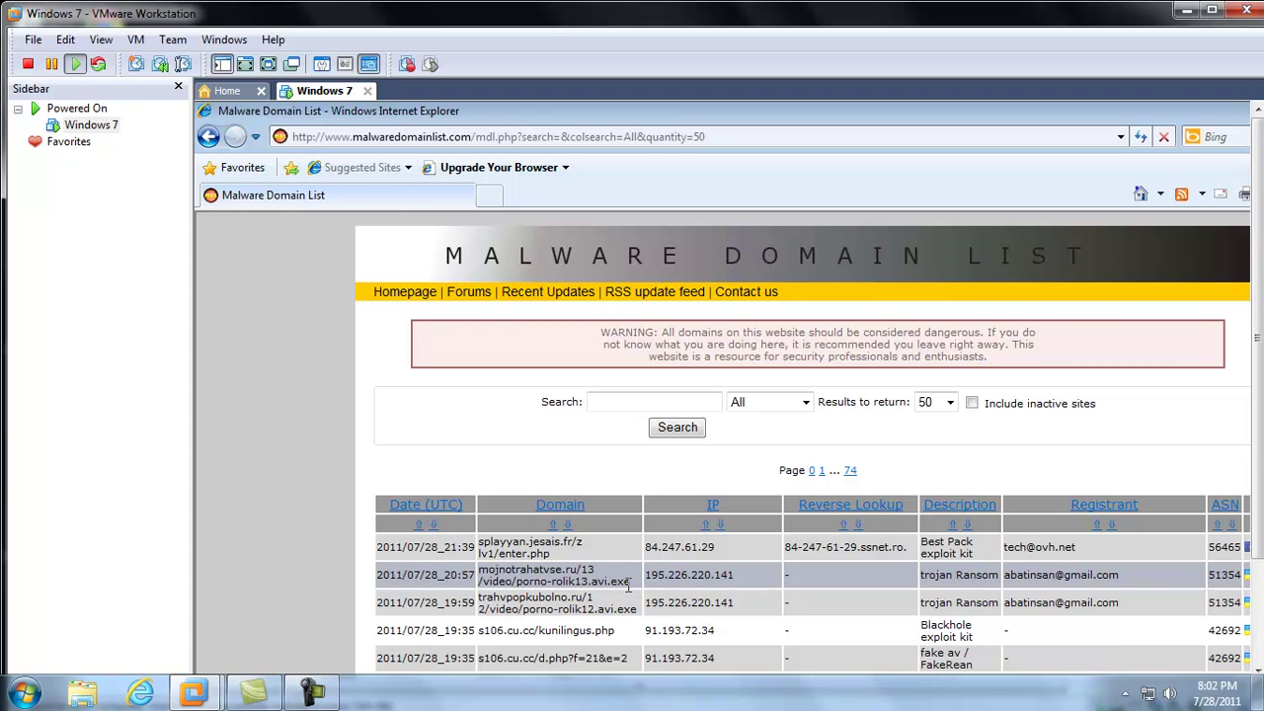
{"action": "left_click_drag", "start_coordinate": [628, 579], "coordinate": [480, 576]}
{"action": "key", "text": "ctrl+c"}
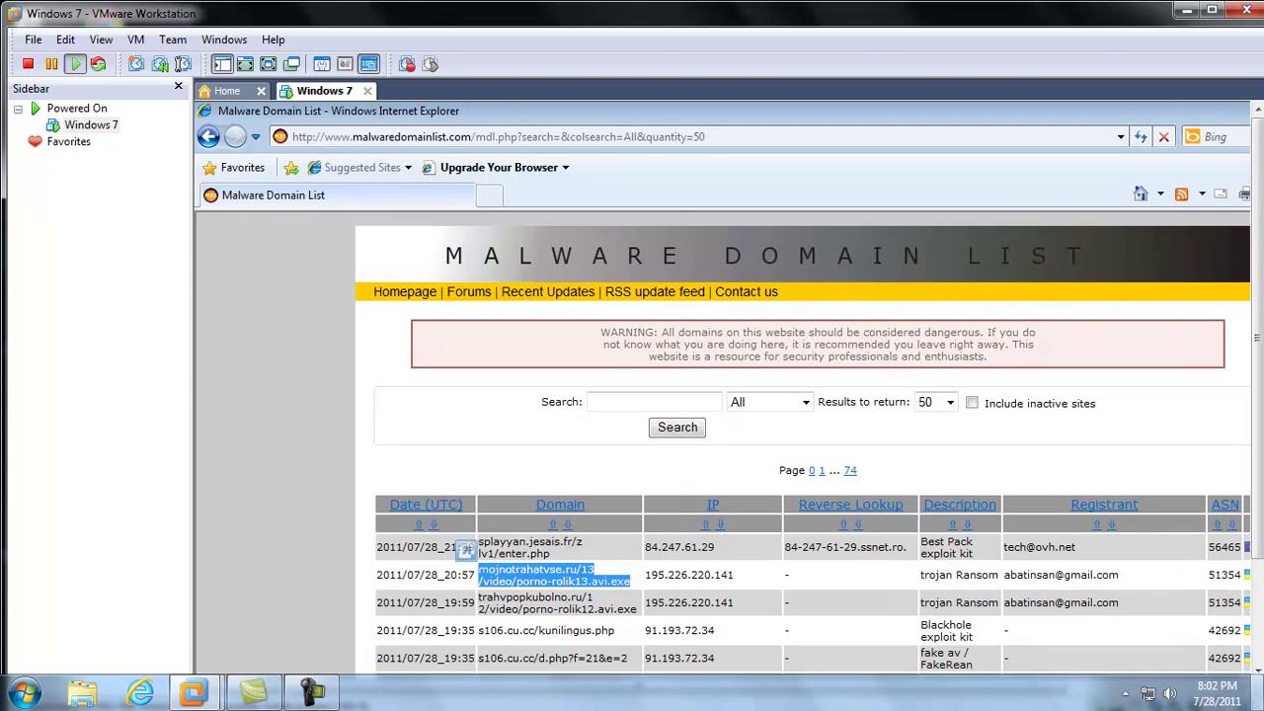
{"action": "left_click", "coordinate": [1126, 695]}
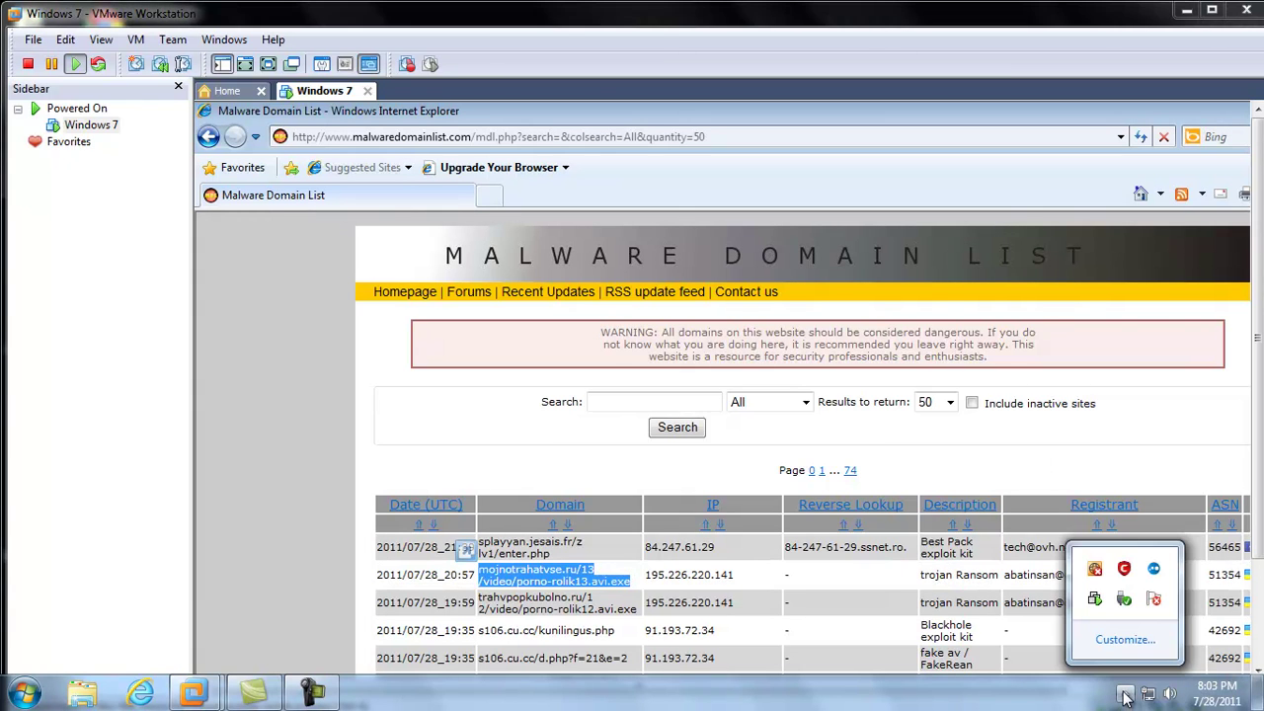
{"action": "left_click", "coordinate": [900, 8]}
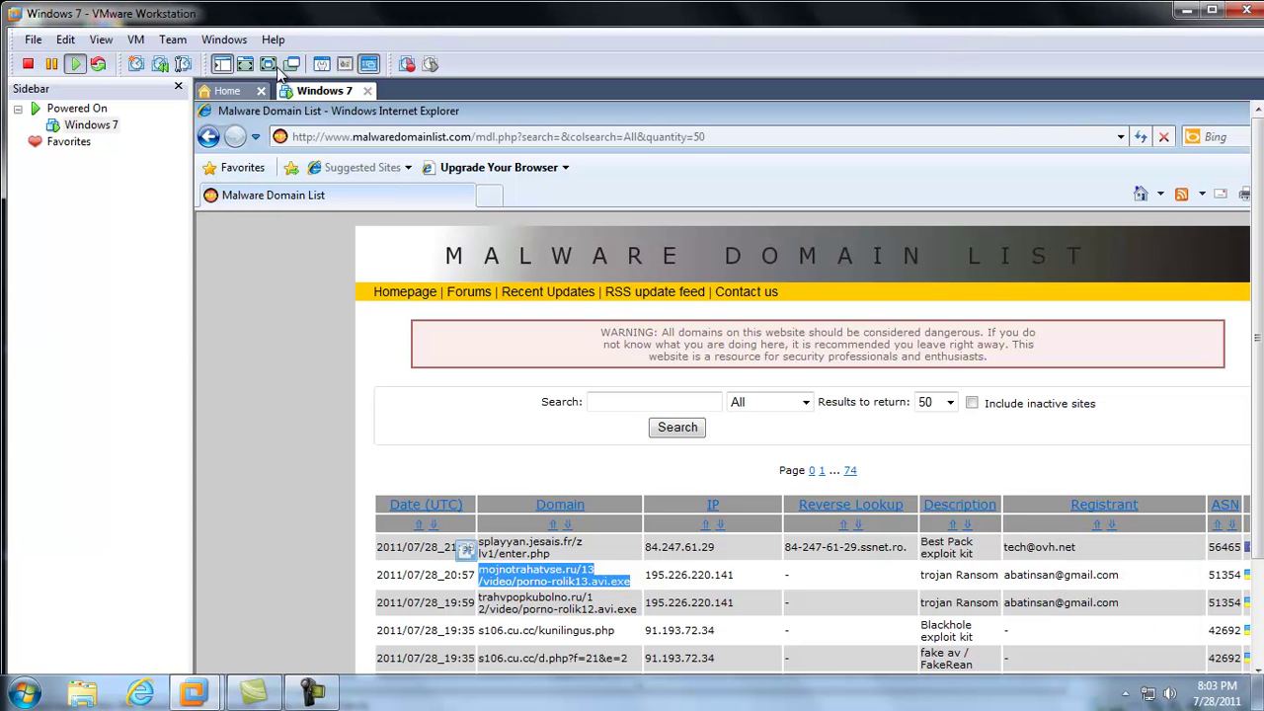
{"action": "left_click", "coordinate": [245, 65]}
{"action": "left_click", "coordinate": [1103, 692]}
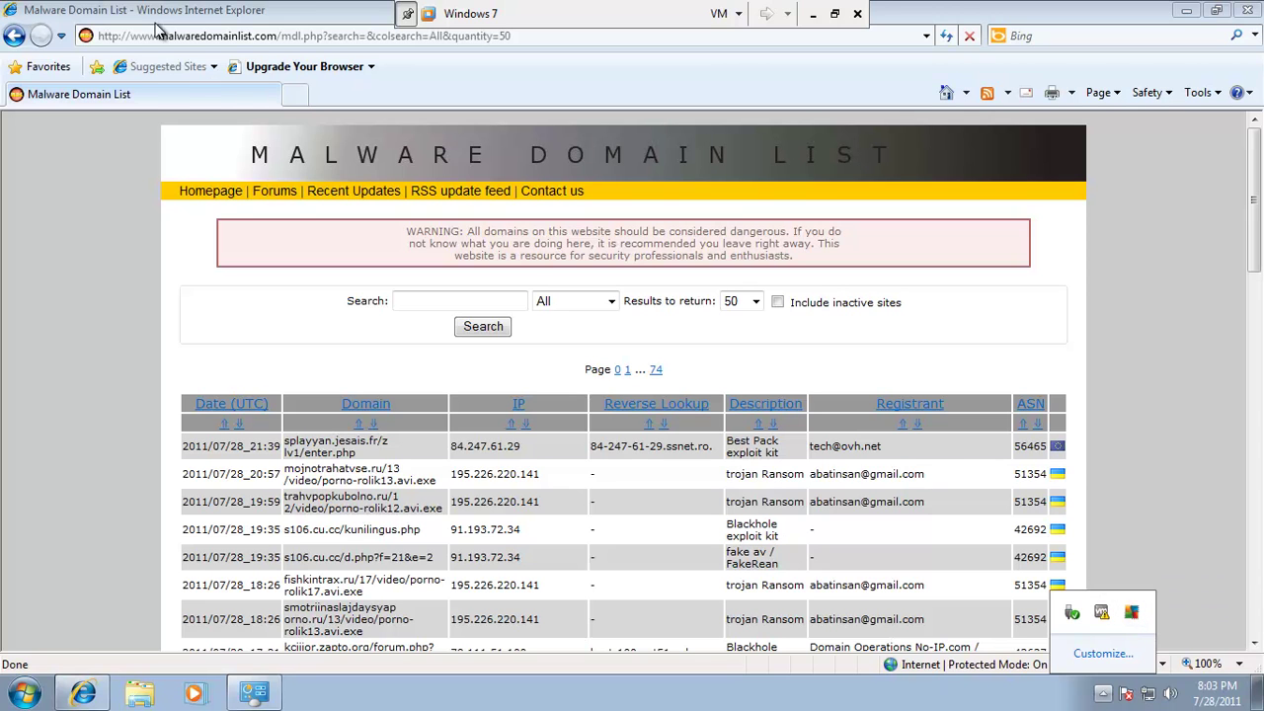
- Load the copied mojnotrahatvse.ru .exe address in a new Internet Explorer tab
{"action": "left_click", "coordinate": [269, 65]}
{"action": "left_click", "coordinate": [262, 39]}
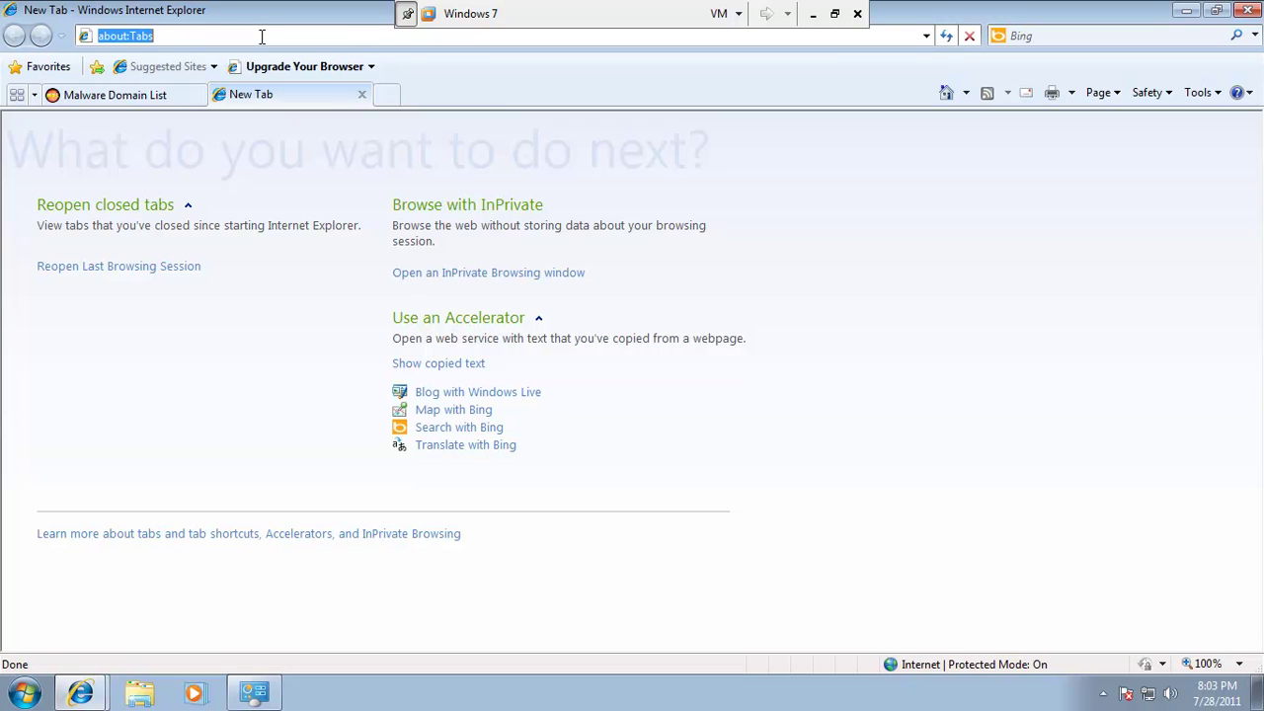
{"action": "key", "text": "ctrl+v"}
{"action": "key", "text": "Return"}
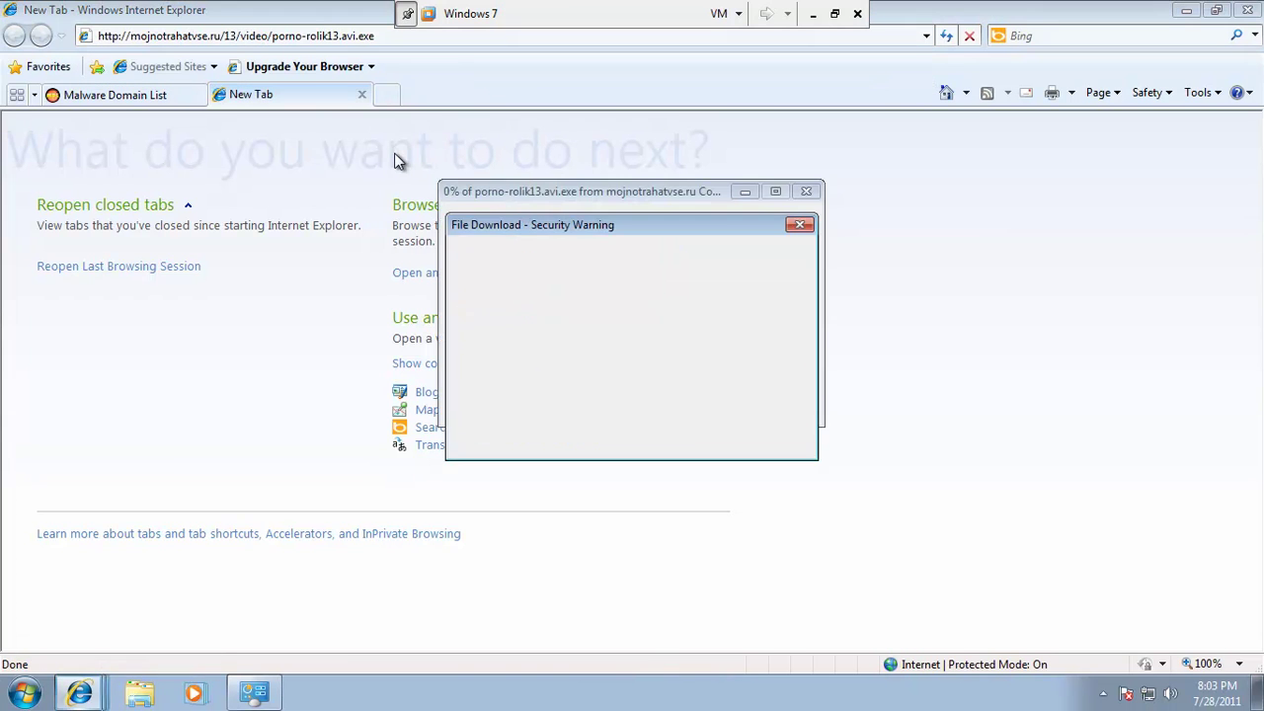
- Run the downloaded .exe, disregarding the unsafe-file warning
{"action": "left_click", "coordinate": [616, 360]}
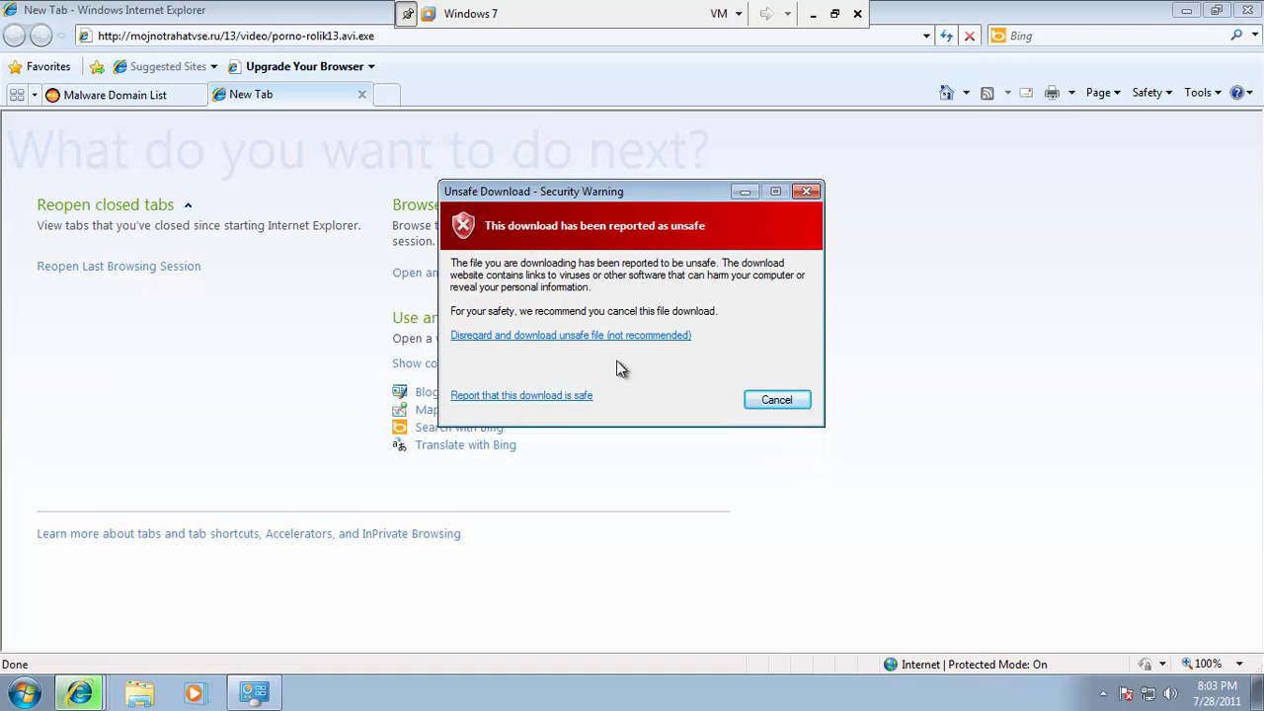
{"action": "left_click", "coordinate": [543, 396]}
{"action": "left_click", "coordinate": [664, 338]}
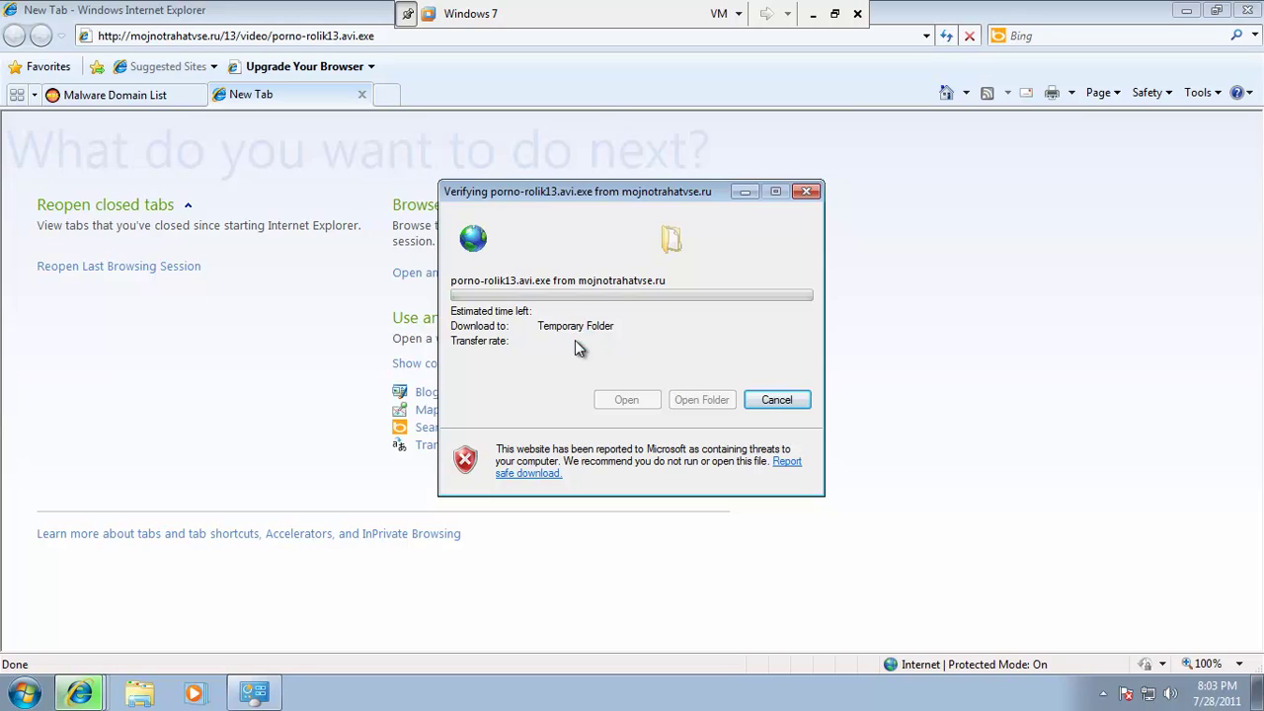
{"action": "left_click", "coordinate": [681, 349]}
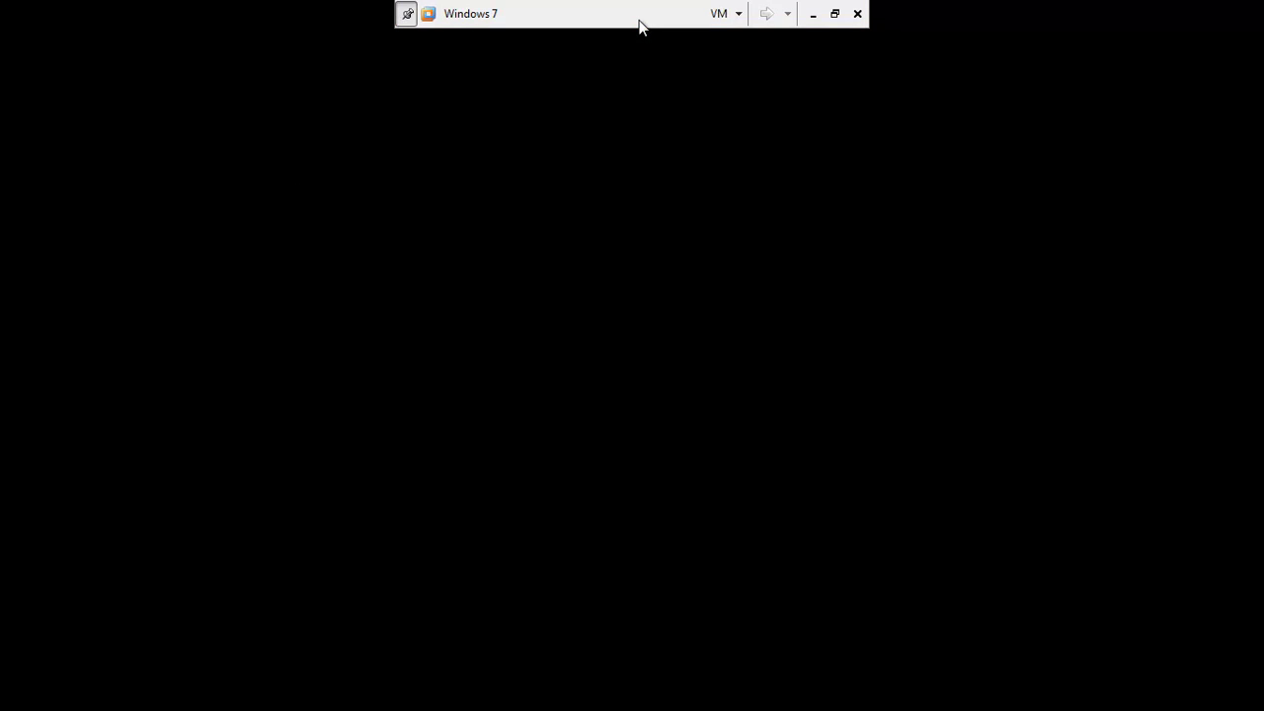
- Check the virtual machine menu on the full-screen bar once the guest restarts
{"action": "left_click", "coordinate": [737, 14]}
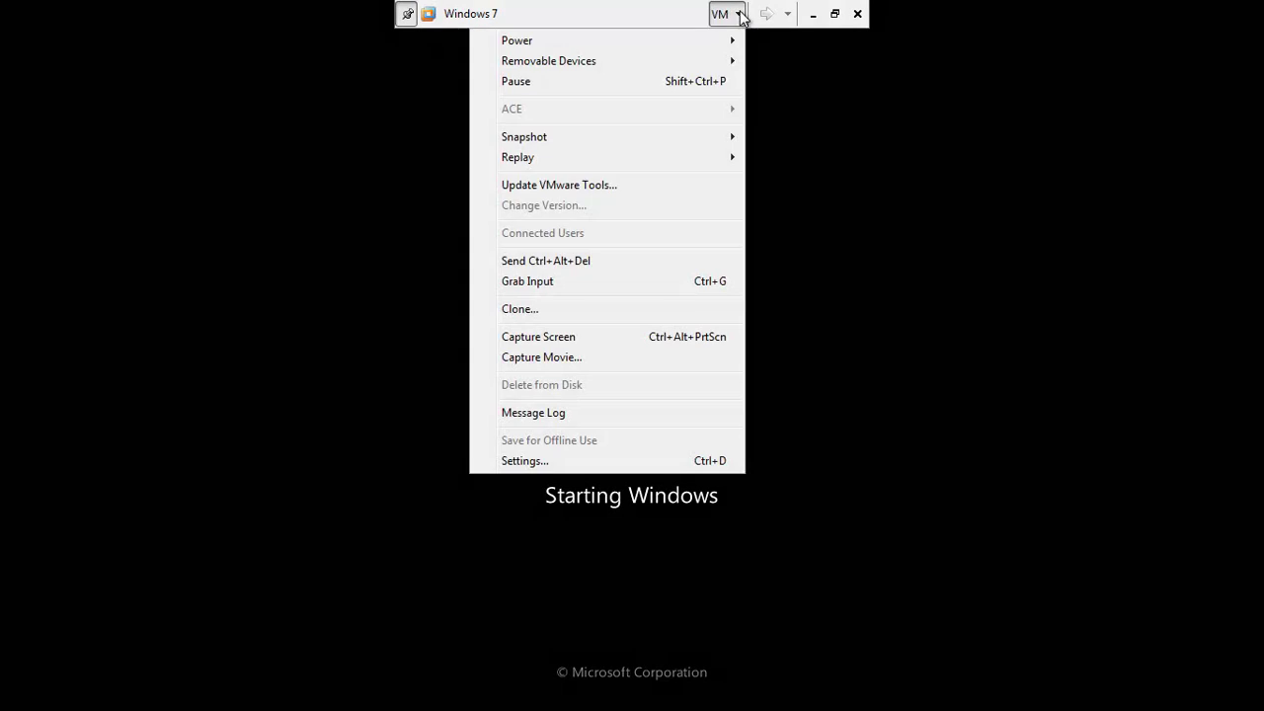
{"action": "left_click", "coordinate": [559, 8]}
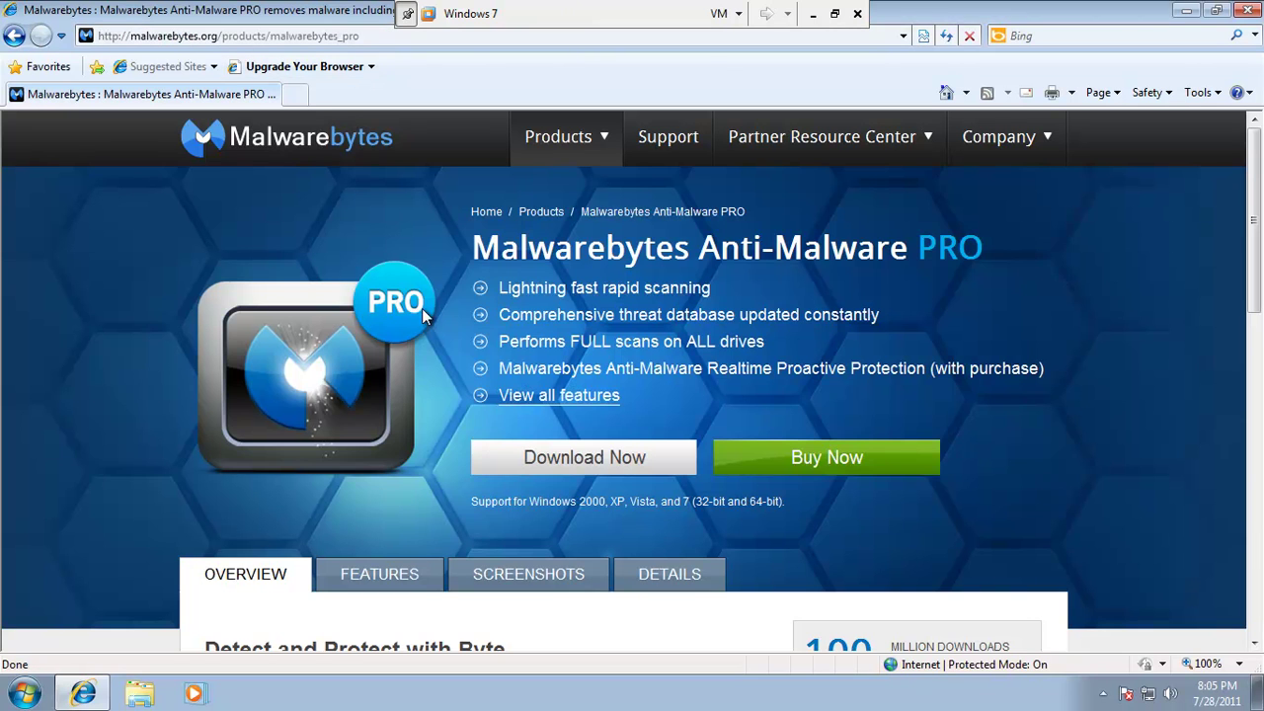
- Download Malwarebytes Anti-Malware PRO via the first MajorGeeks mirror link
{"action": "left_click", "coordinate": [595, 474]}
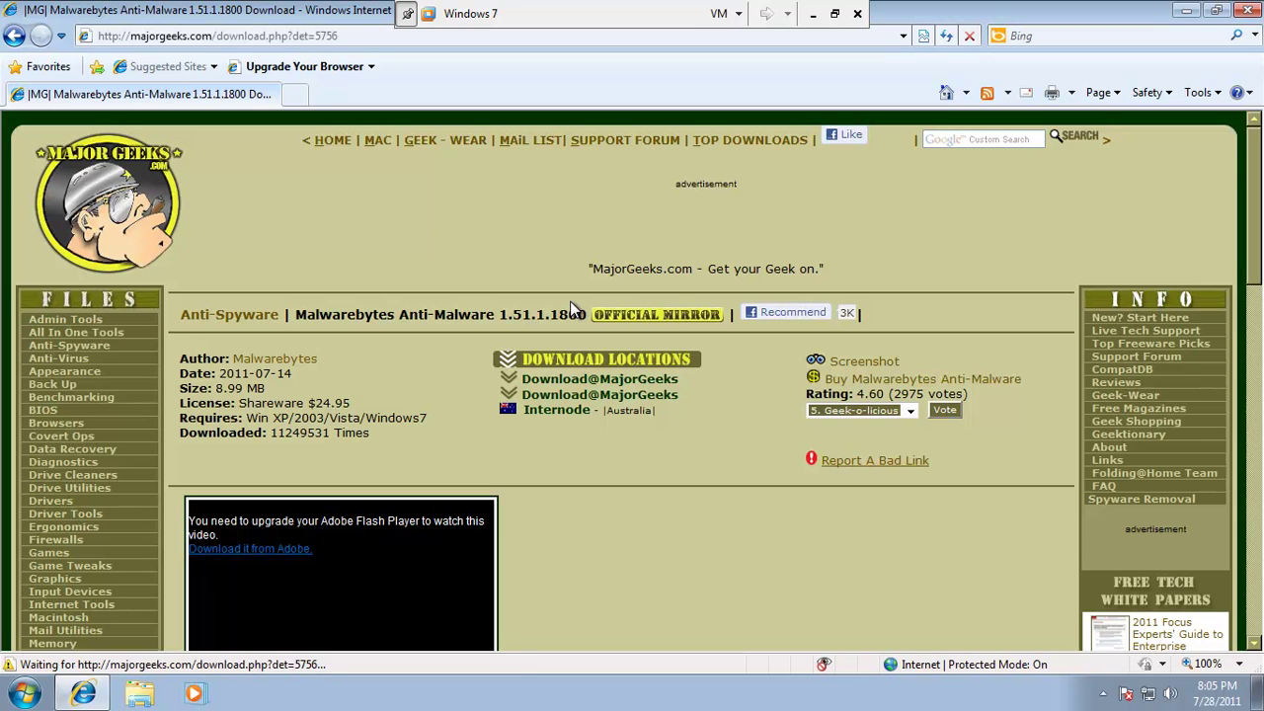
{"action": "left_click", "coordinate": [565, 398]}
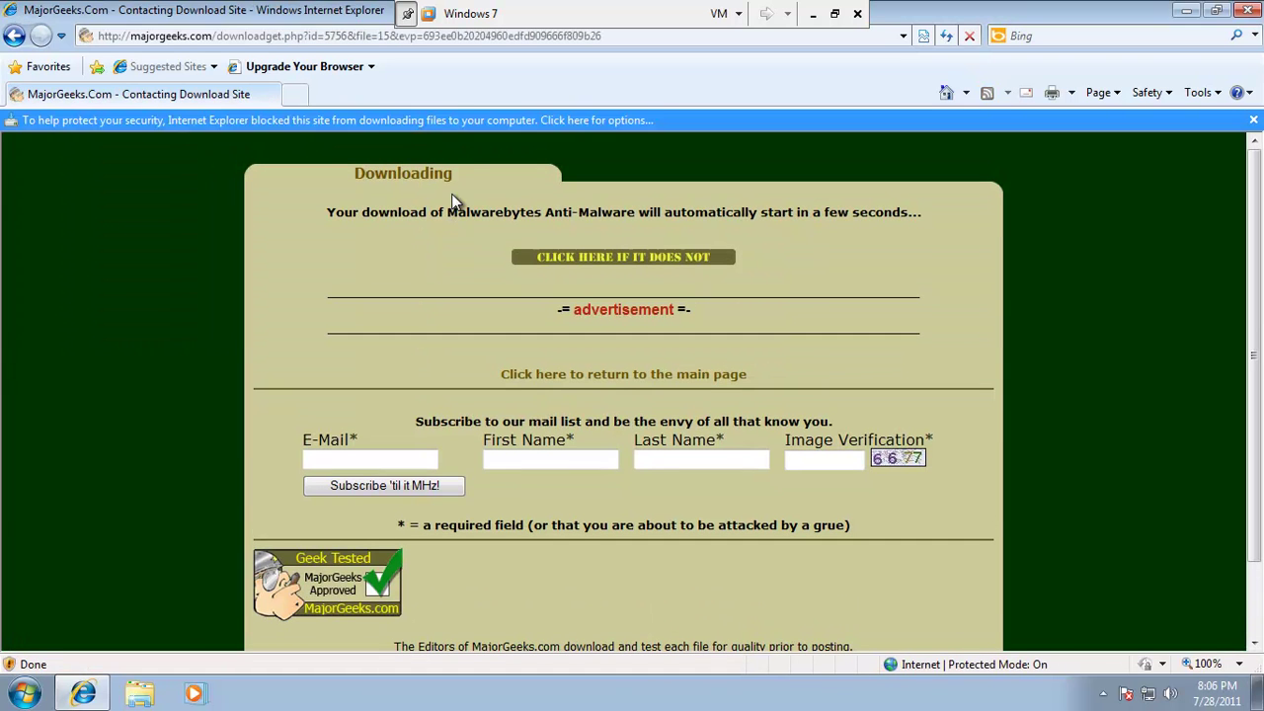
- Allow the blocked download and run mbam-setup-1.51.1.1800.exe
{"action": "left_click", "coordinate": [377, 119]}
{"action": "left_click", "coordinate": [414, 130]}
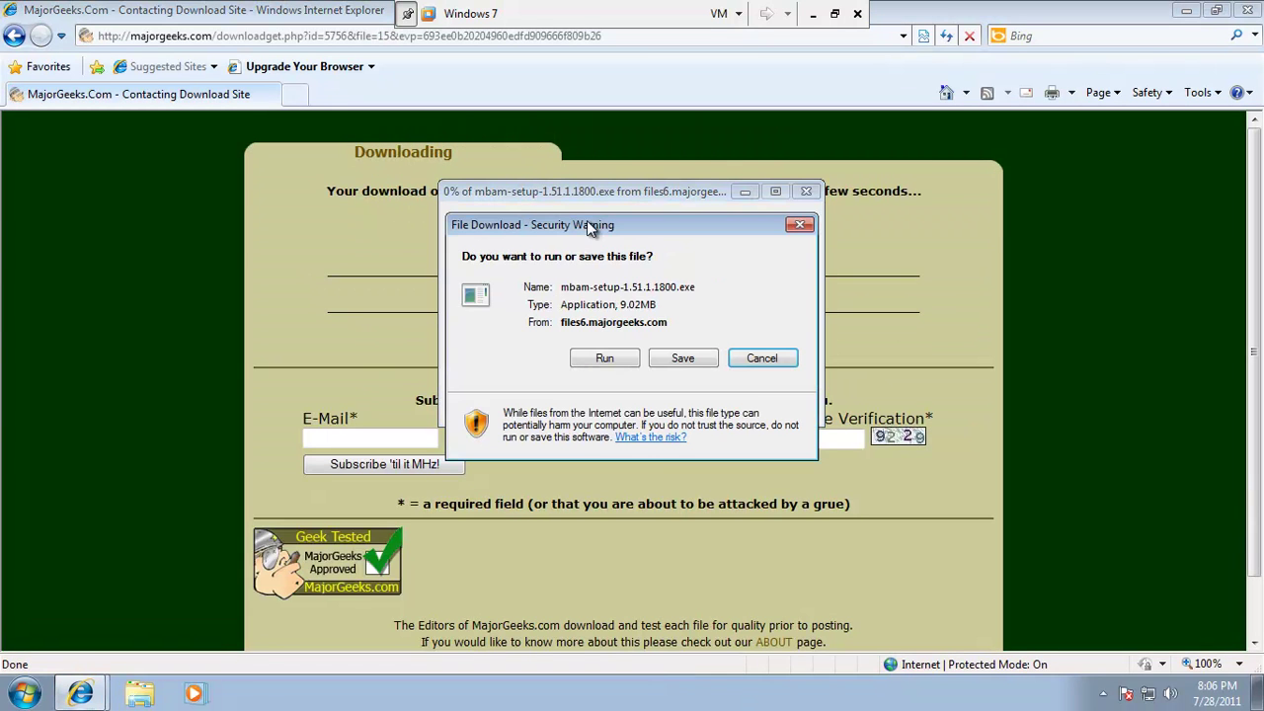
{"action": "left_click", "coordinate": [619, 359]}
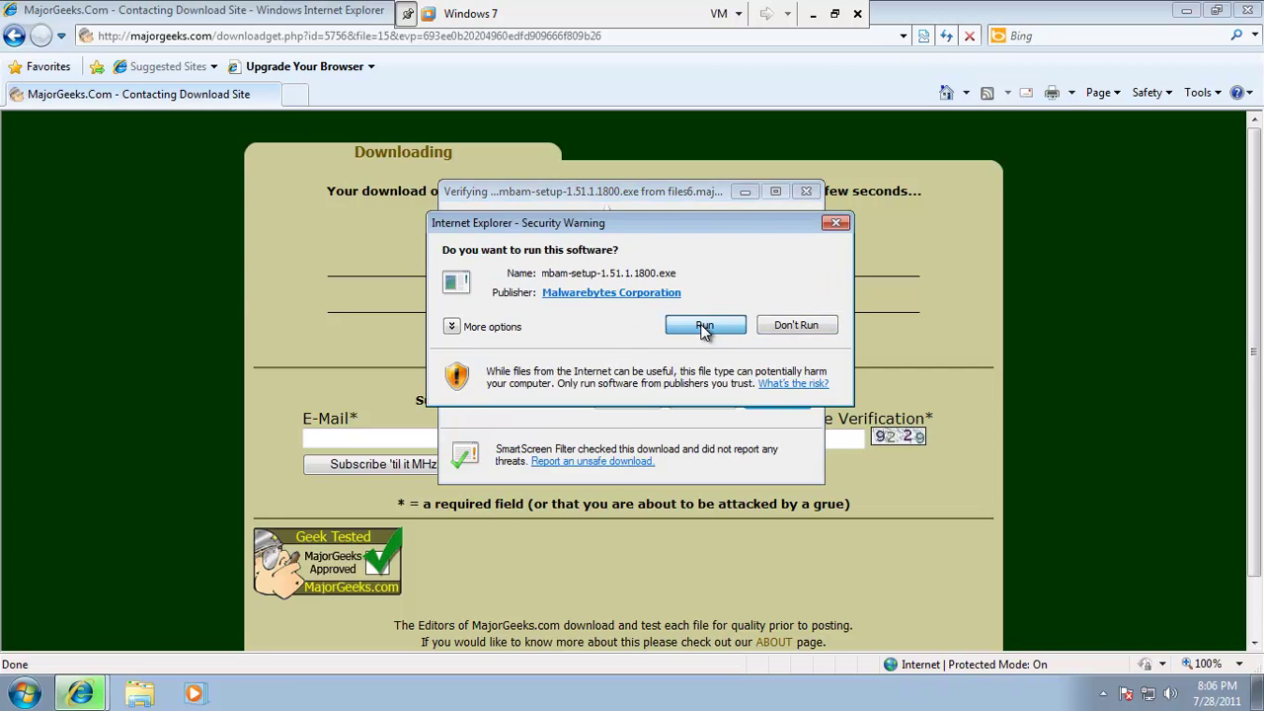
{"action": "left_click", "coordinate": [704, 326]}
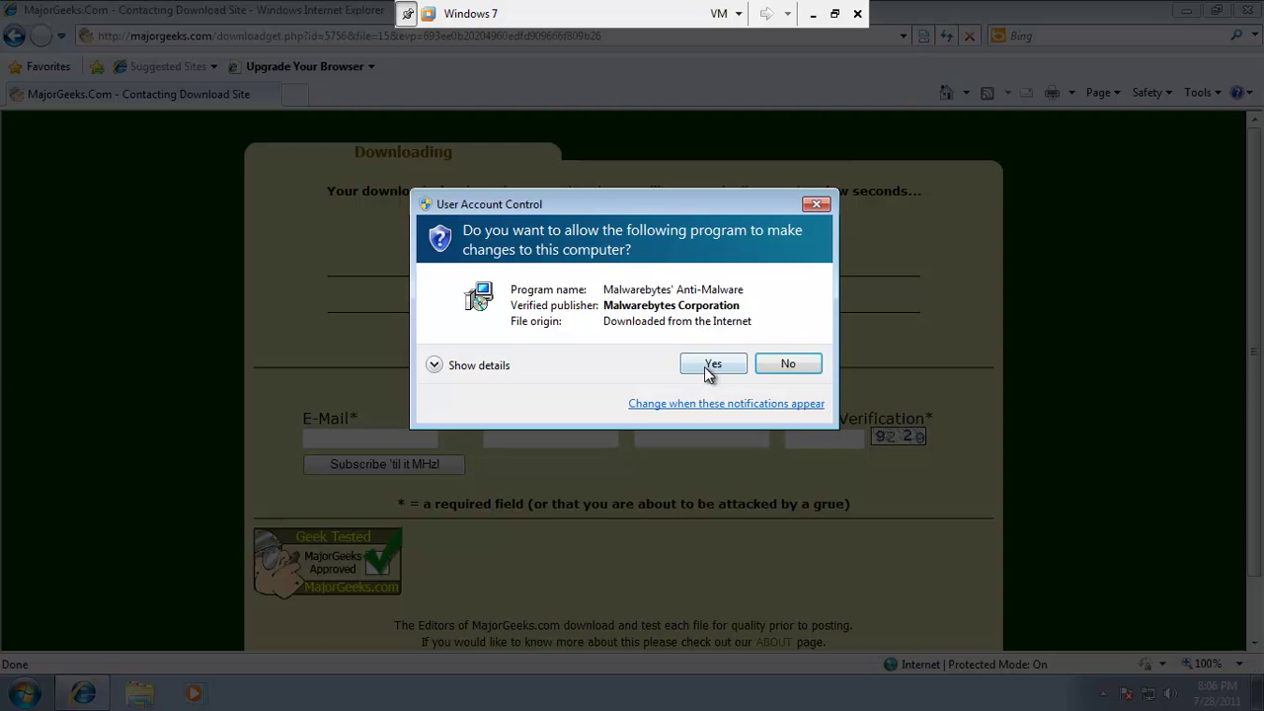
- Approve the installer, choose English, accept the licence and keep the default install location
{"action": "left_click", "coordinate": [704, 367]}
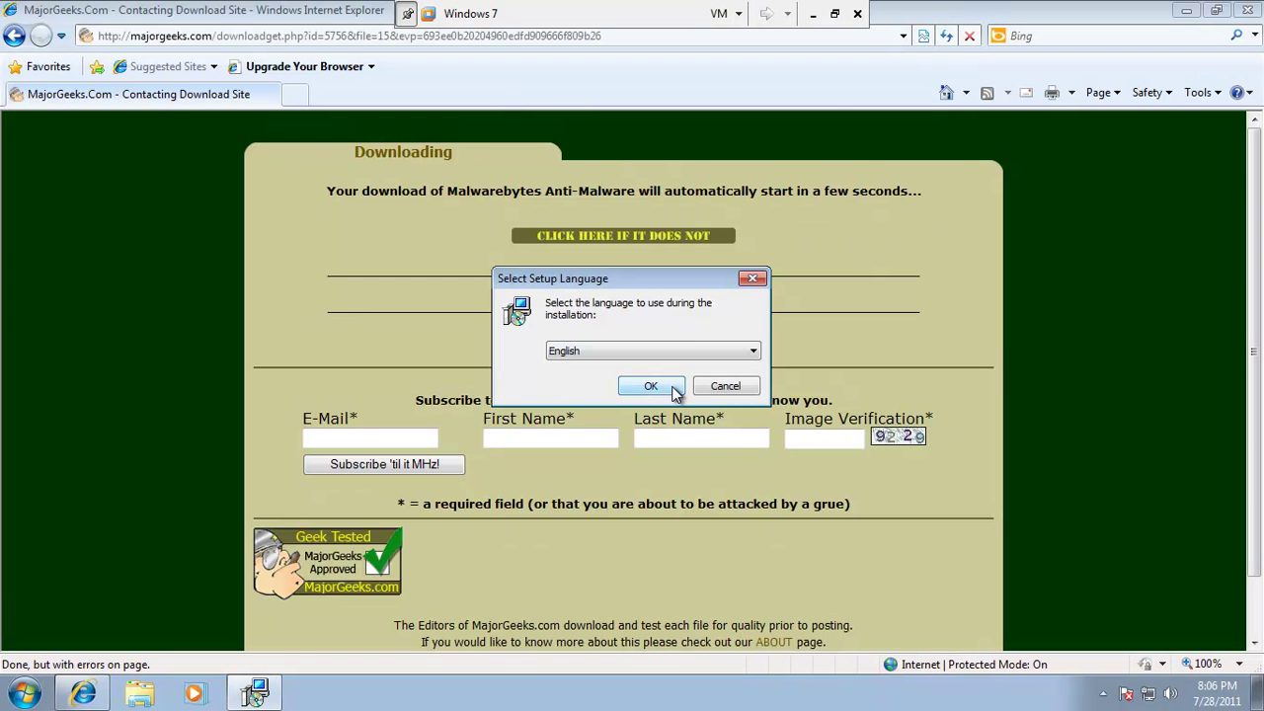
{"action": "left_click", "coordinate": [668, 385]}
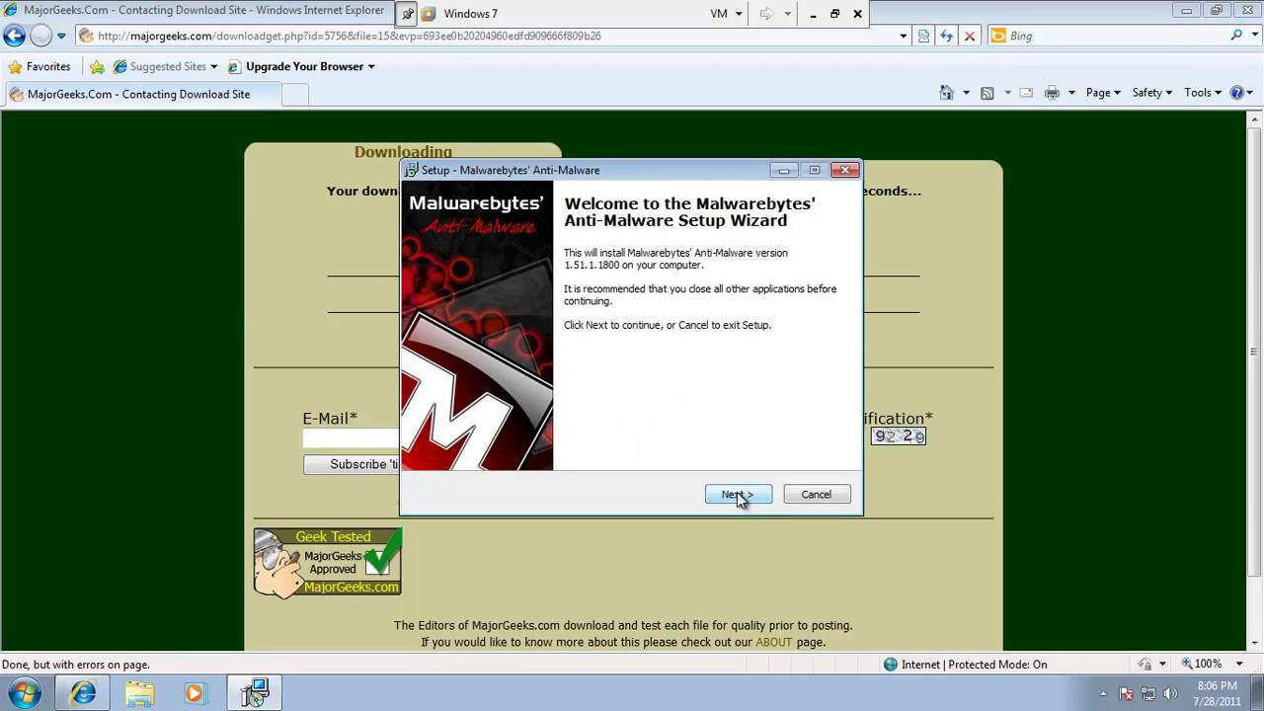
{"action": "left_click", "coordinate": [737, 494]}
{"action": "left_click", "coordinate": [521, 437]}
{"action": "left_click", "coordinate": [737, 494]}
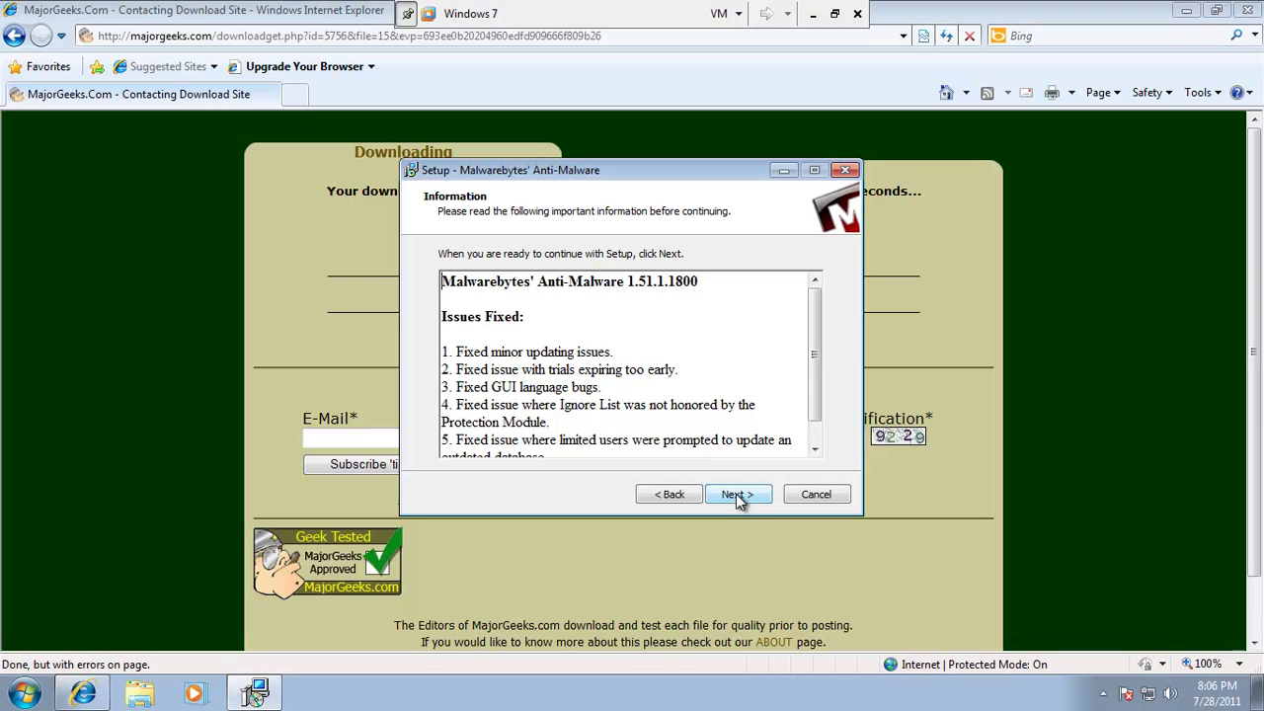
{"action": "left_click", "coordinate": [736, 493]}
{"action": "left_click", "coordinate": [734, 493]}
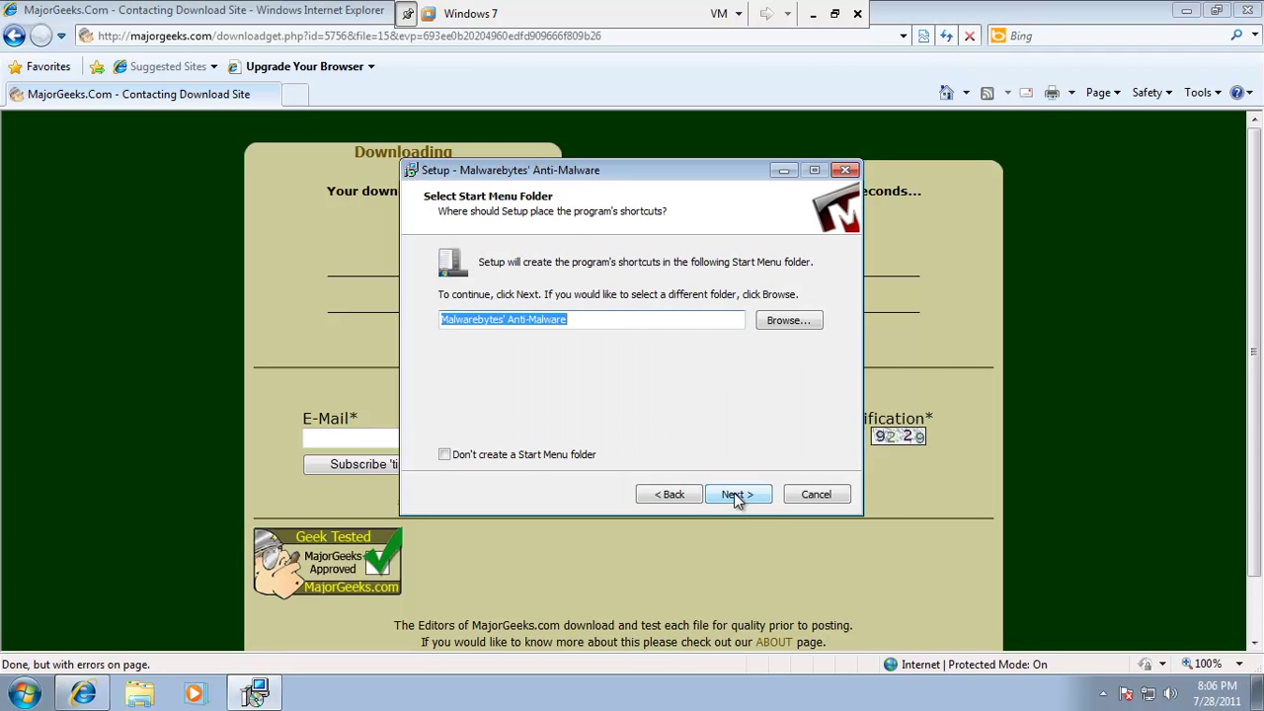
- Keep the default Start Menu folder and desktop icon, install, and finish with update and launch enabled
{"action": "left_click", "coordinate": [734, 492]}
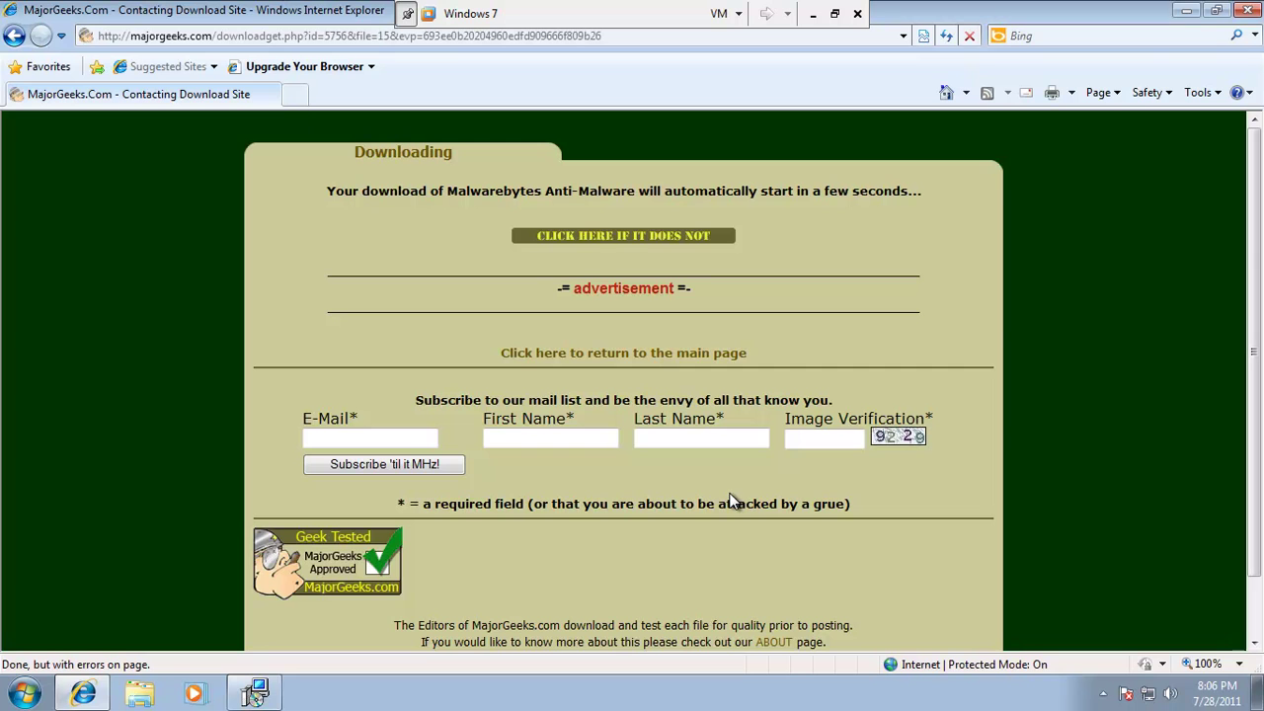
{"action": "left_click", "coordinate": [255, 694]}
{"action": "left_click", "coordinate": [733, 494]}
{"action": "left_click", "coordinate": [732, 493]}
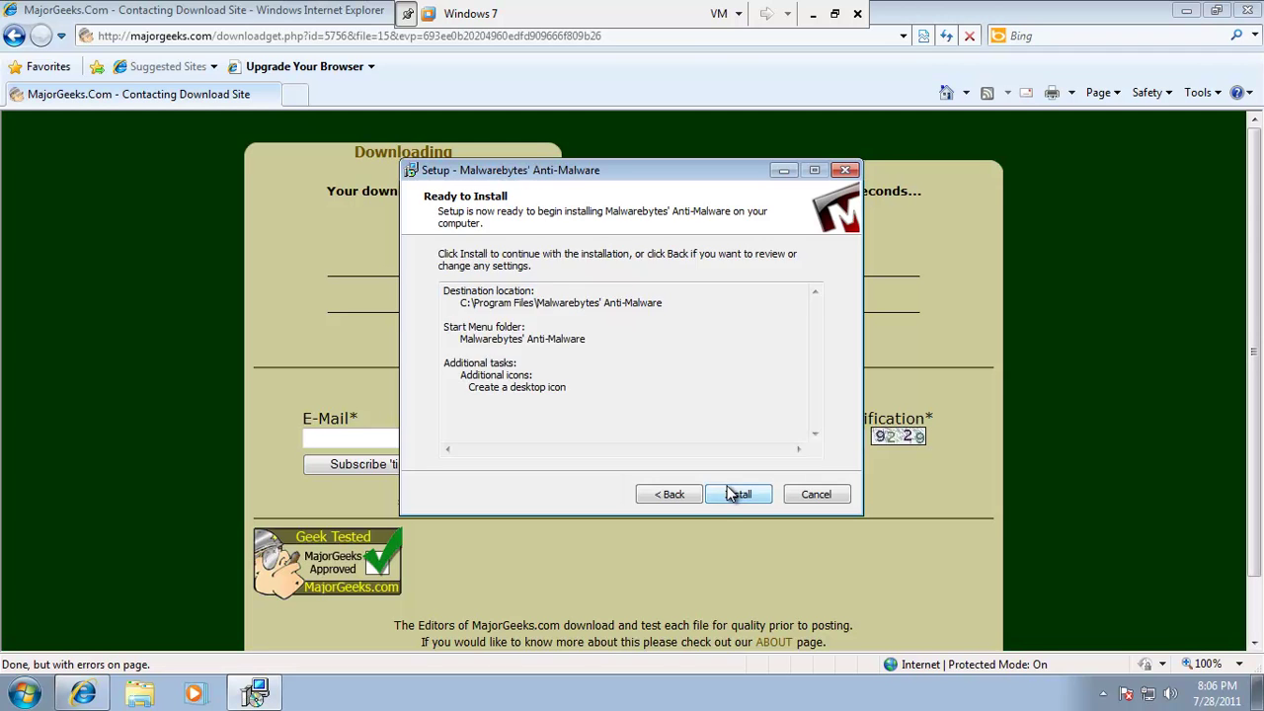
{"action": "left_click", "coordinate": [730, 494]}
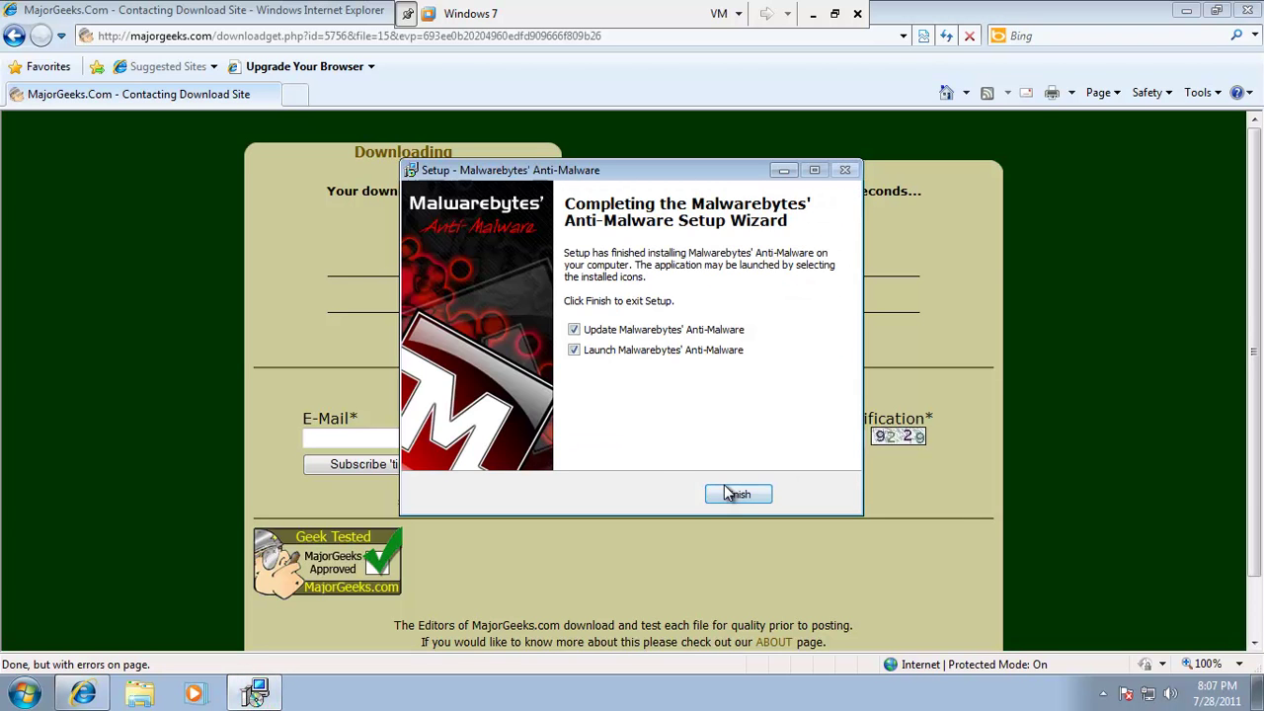
{"action": "left_click", "coordinate": [733, 494]}
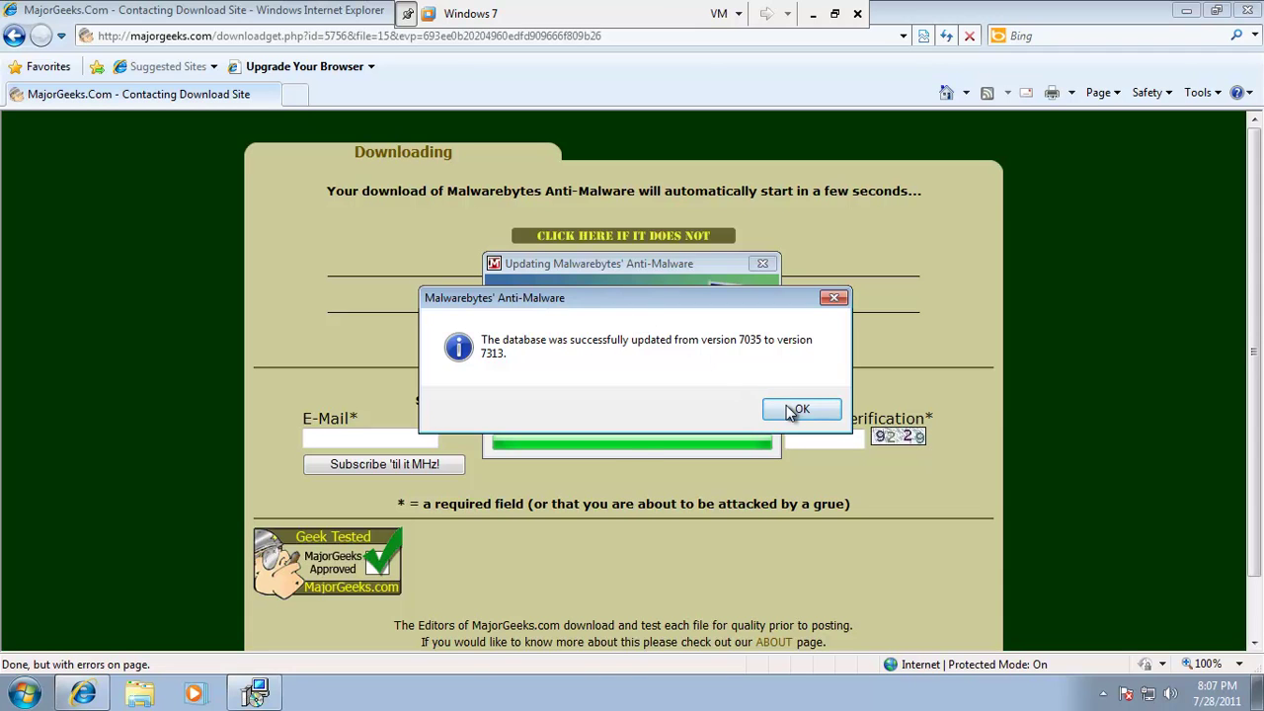
- Confirm the database update to 7313, start the full-version trial, and acknowledge active protection
{"action": "left_click", "coordinate": [798, 410]}
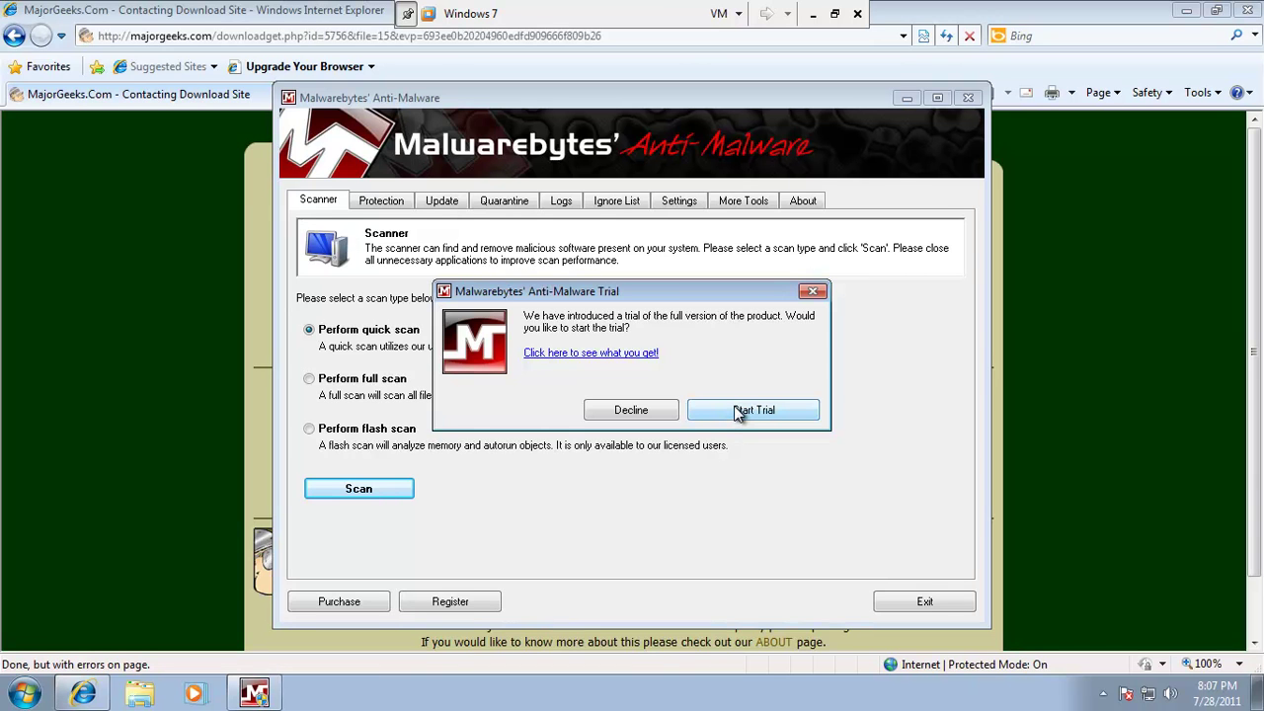
{"action": "left_click", "coordinate": [739, 413]}
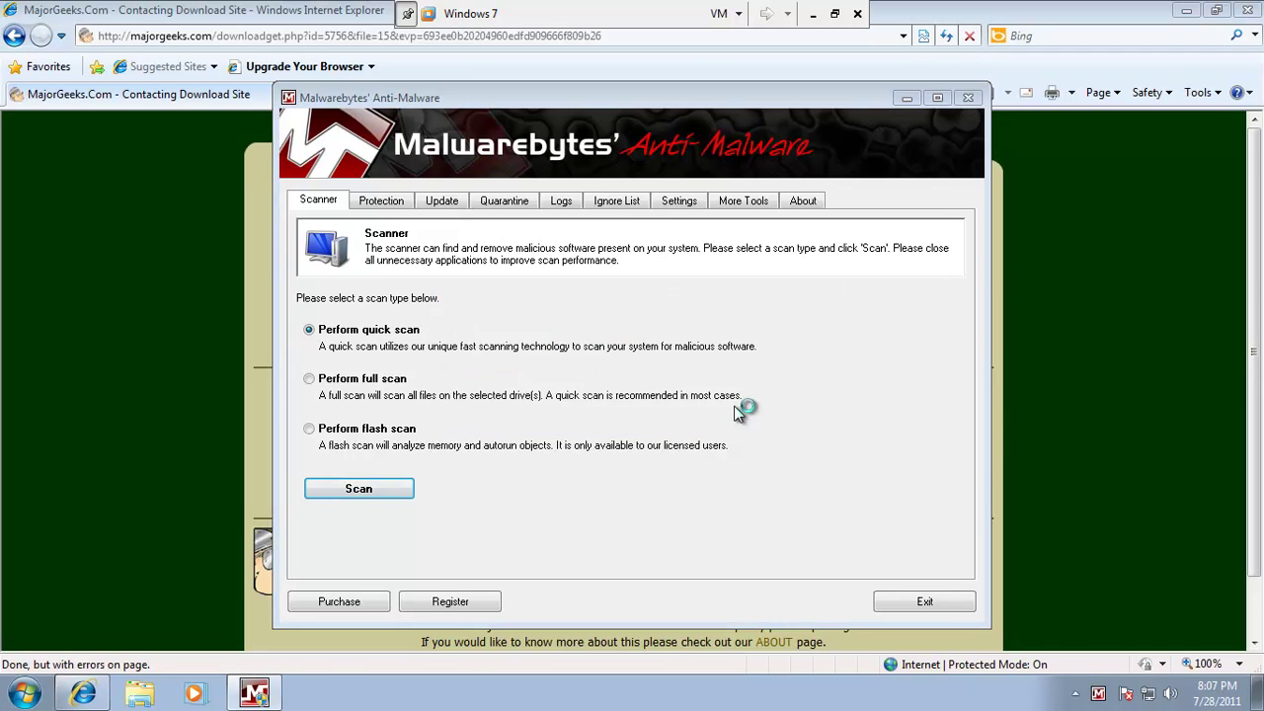
{"action": "left_click", "coordinate": [780, 409]}
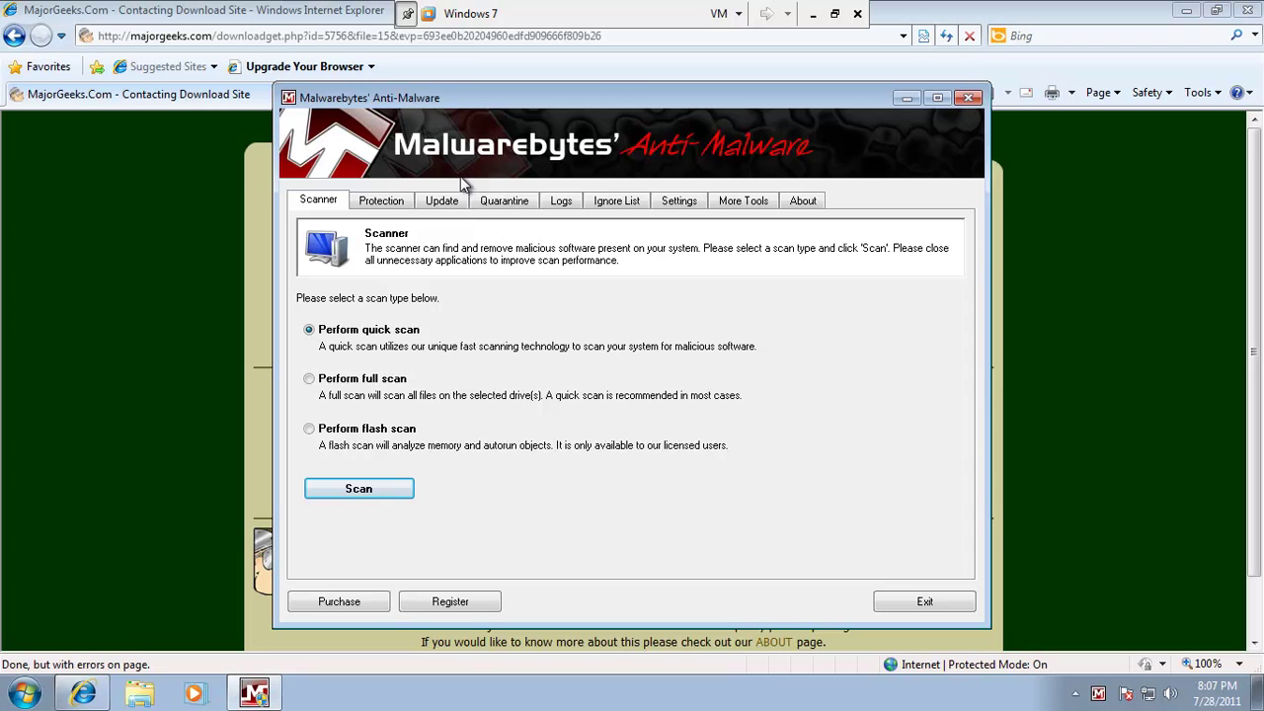
- Close Malwarebytes and enter the malicious mojnotrahatvse.ru .exe address in Internet Explorer again
{"action": "left_click", "coordinate": [969, 96]}
{"action": "left_click", "coordinate": [370, 37]}
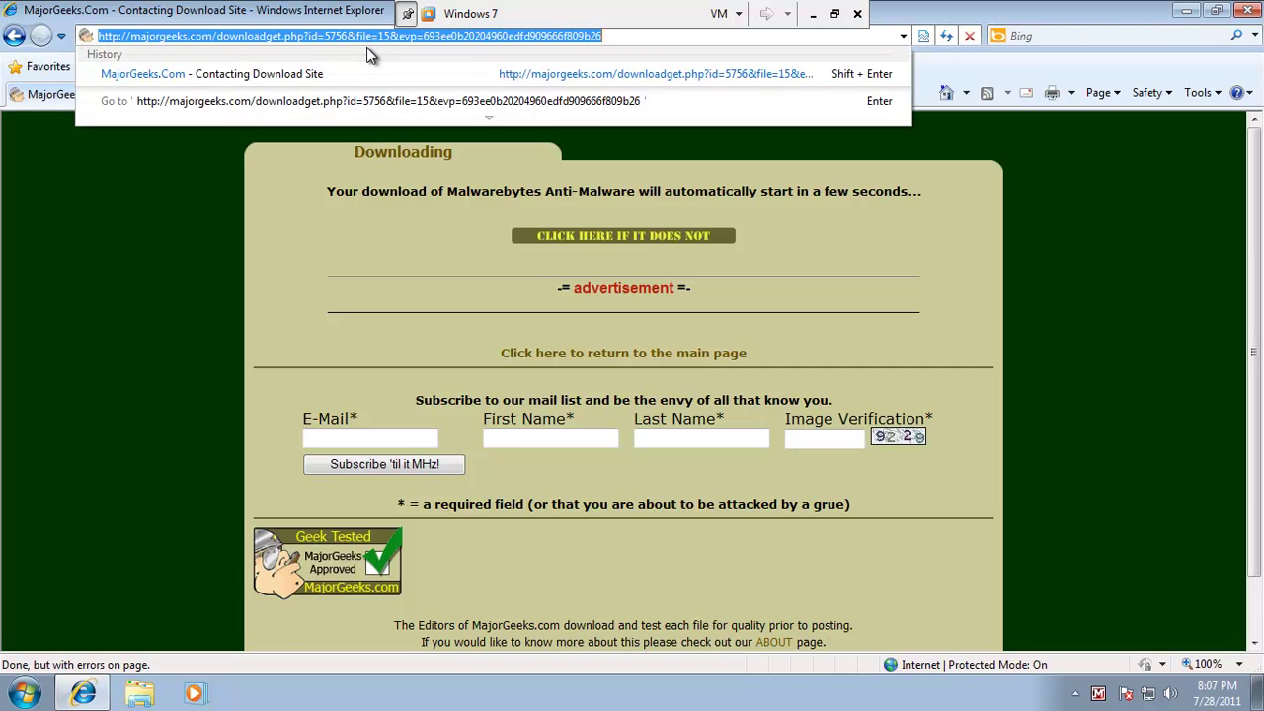
{"action": "left_click", "coordinate": [256, 14]}
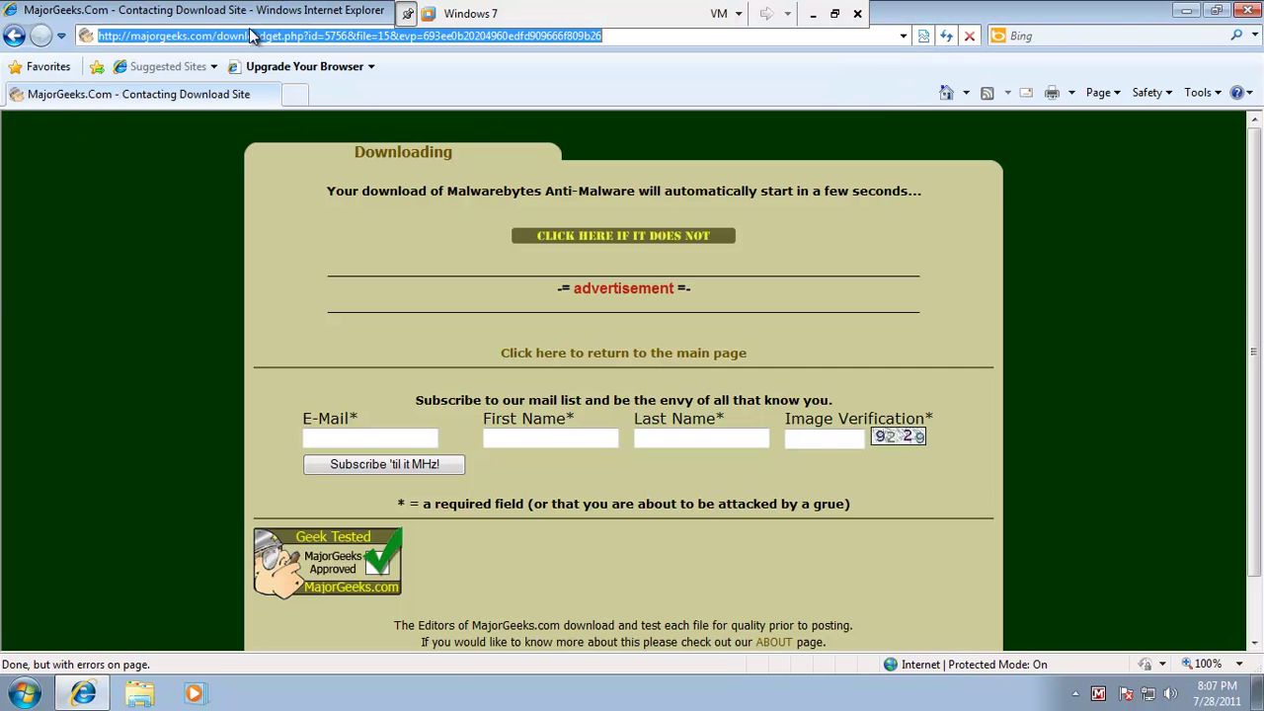
{"action": "type", "text": "goo"}
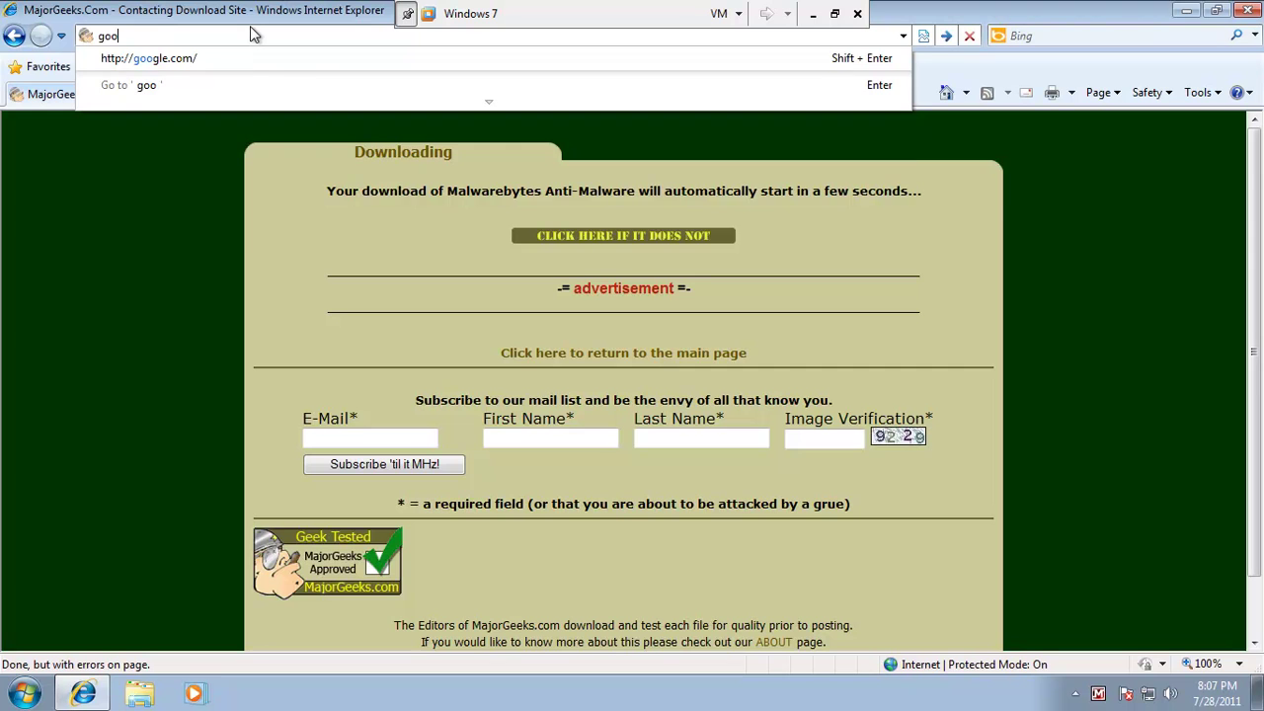
{"action": "key", "text": "BackSpace"}
{"action": "key", "text": "BackSpace"}
{"action": "key", "text": "BackSpace"}
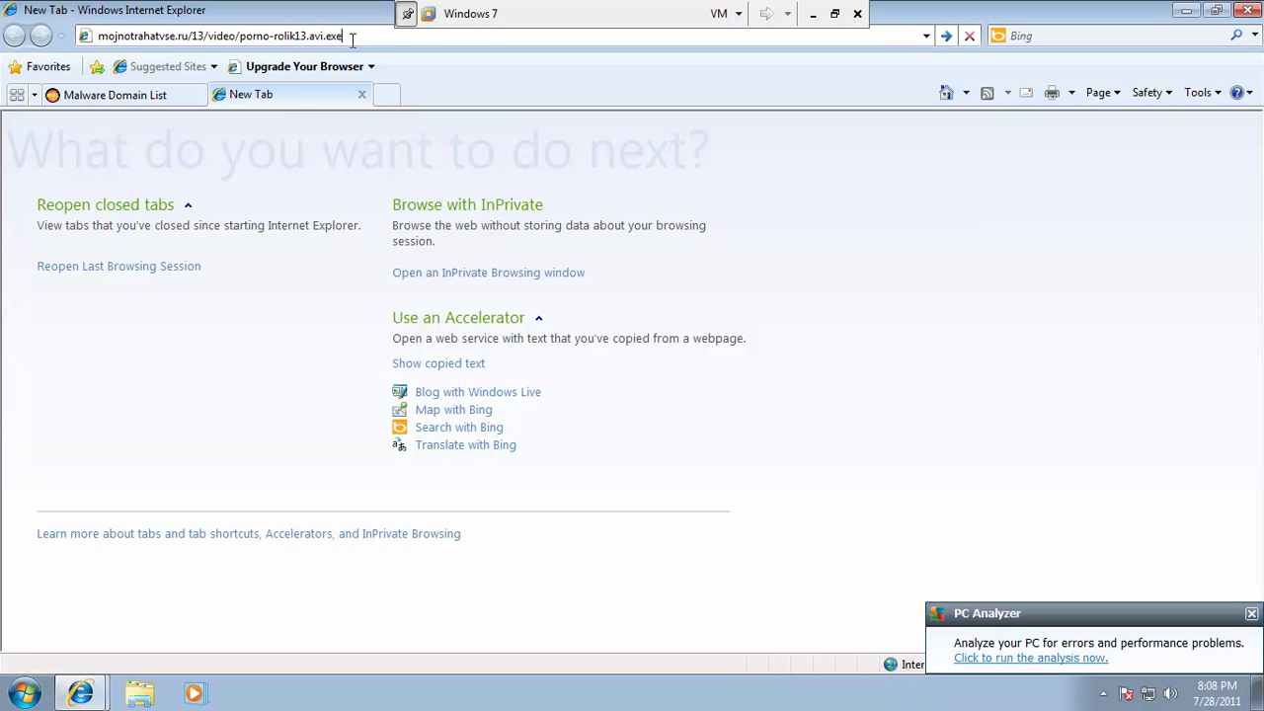
{"action": "key", "text": "Return"}
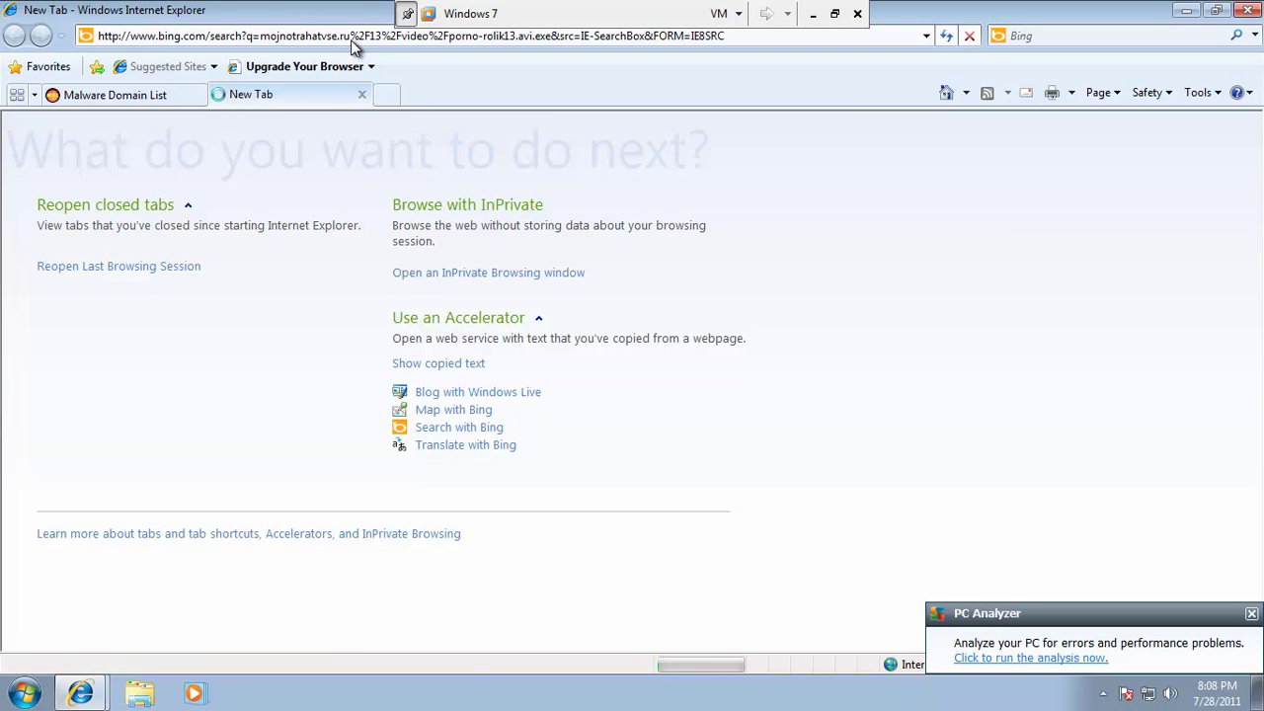